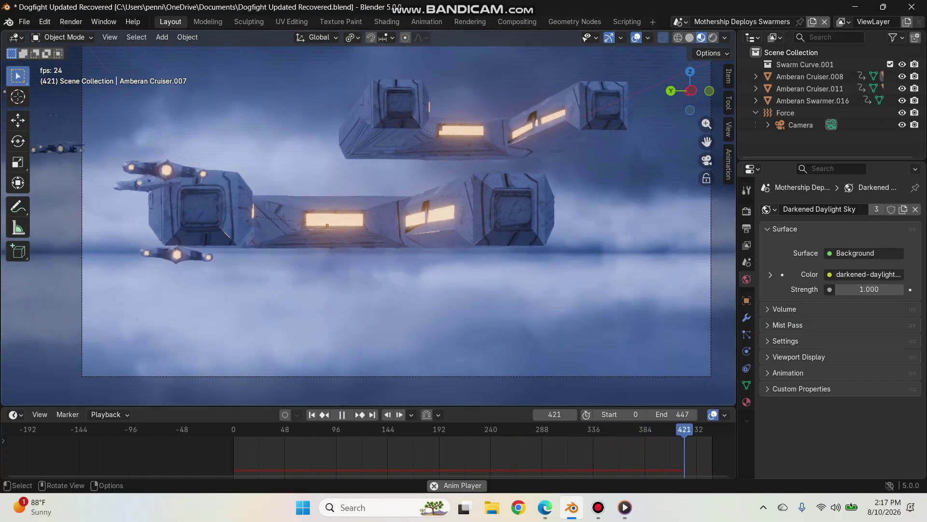
# - Stop the playback, select the Force object outside the camera view, and display its physics settings
pyautogui.press('KP_0')
pyautogui.press('space')
pyautogui.moveTo(367, 232); pyautogui.dragTo(378, 214, button='middle')
pyautogui.click(285, 303)
pyautogui.moveTo(286, 303); pyautogui.dragTo(327, 274, button='middle')
pyautogui.scroll(3, 327, 273)
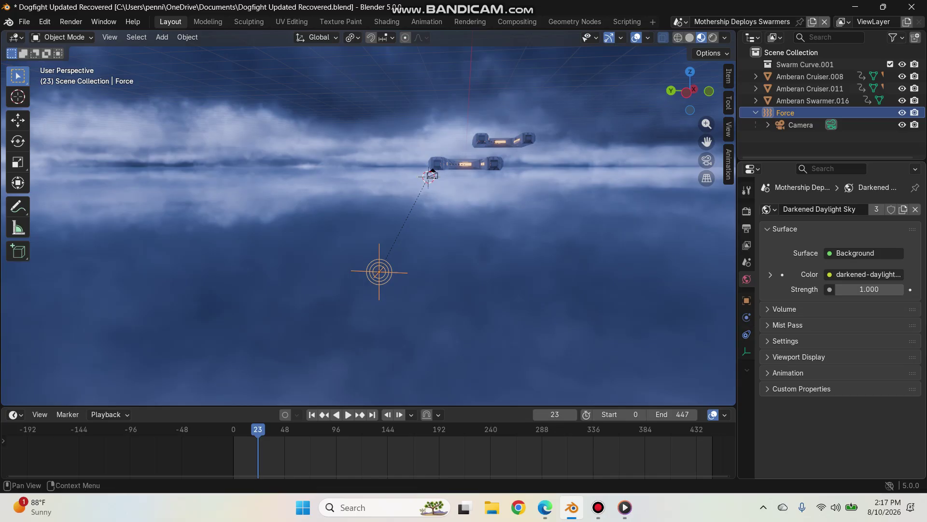
pyautogui.click(746, 318)
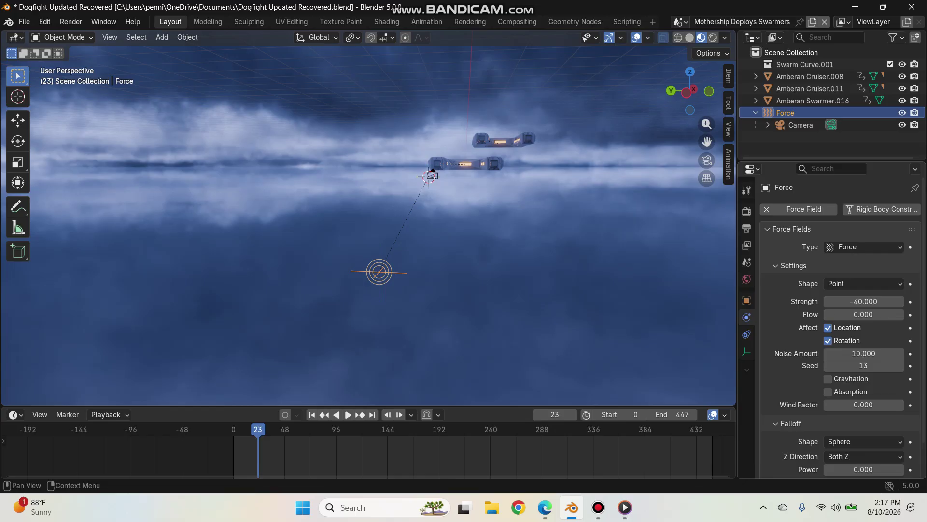
# - Examine where the force field sits relative to the camera, selecting the camera and the force field in turn
pyautogui.moveTo(386, 217); pyautogui.dragTo(464, 270, button='middle')
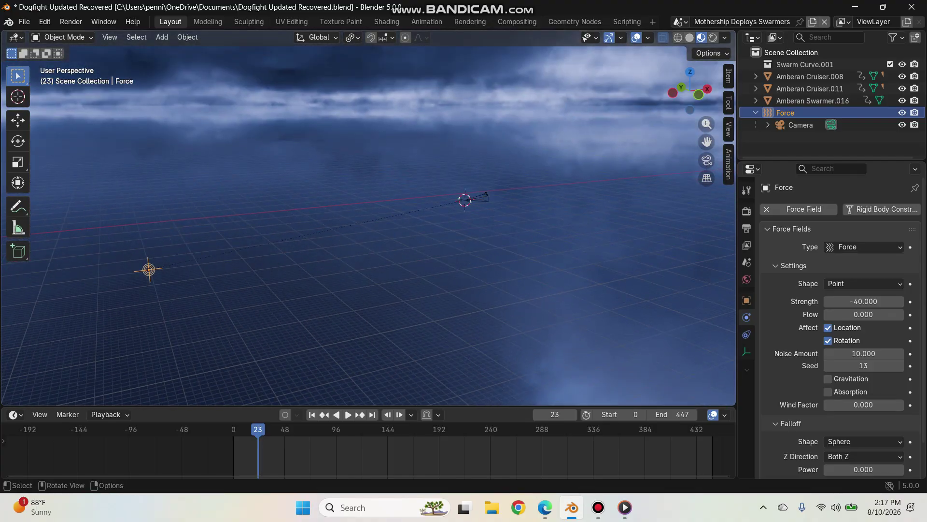
pyautogui.moveTo(464, 242); pyautogui.dragTo(446, 252, button='middle')
pyautogui.click(479, 213)
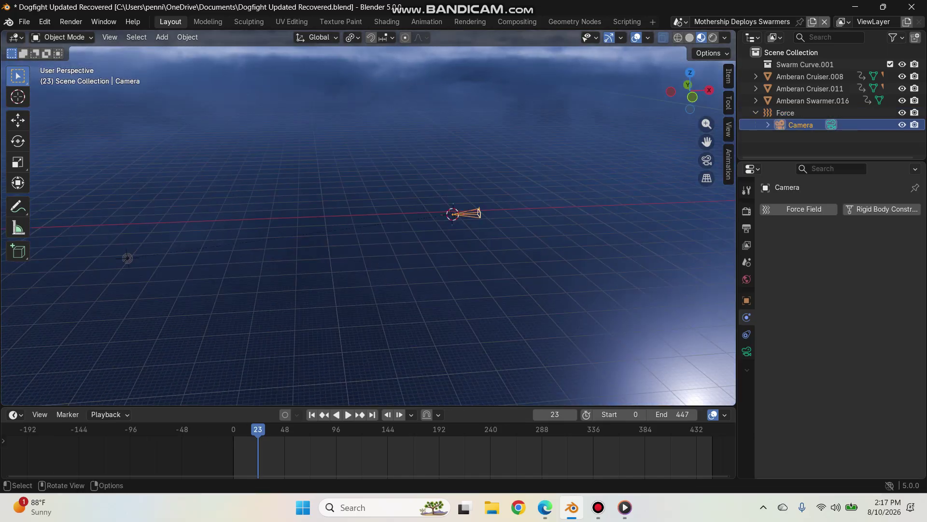
pyautogui.click(127, 258)
pyautogui.moveTo(127, 258); pyautogui.dragTo(209, 244, button='middle')
pyautogui.moveTo(209, 244); pyautogui.dragTo(139, 251)
pyautogui.hotkey('alt', 'a')
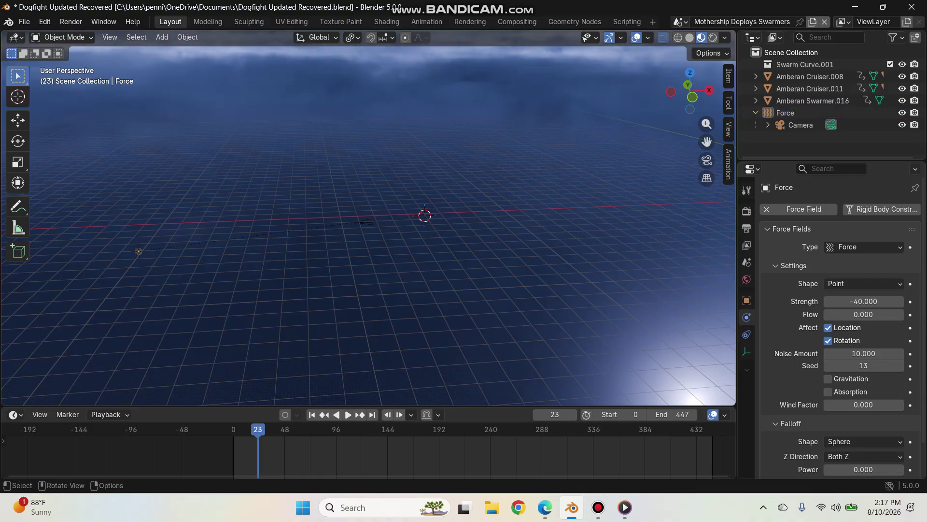
pyautogui.hotkey('ctrl', 'z')
# - Play the animation through the camera view and deselect the force field
pyautogui.moveTo(310, 241); pyautogui.dragTo(357, 265, button='middle')
pyautogui.scroll(2, 348, 285)
pyautogui.press('KP_0')
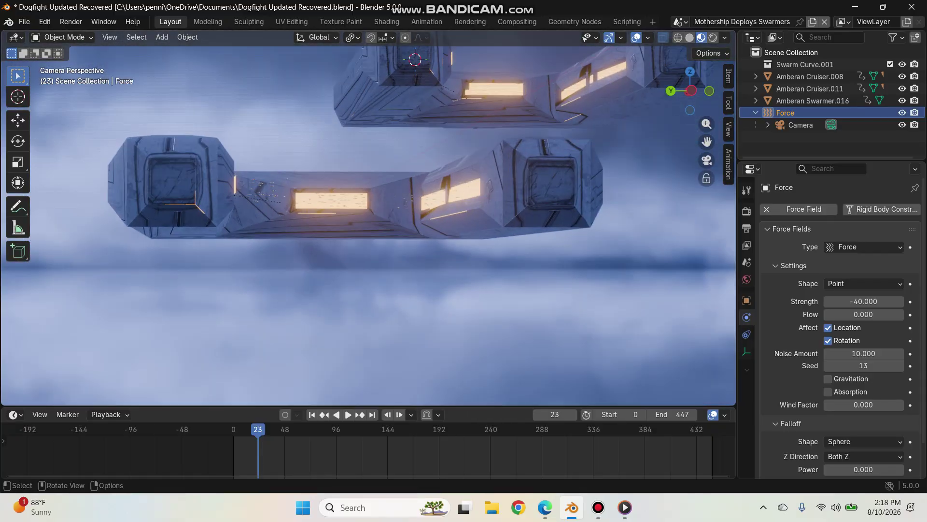
pyautogui.press('space')
pyautogui.scroll(2, 368, 225)
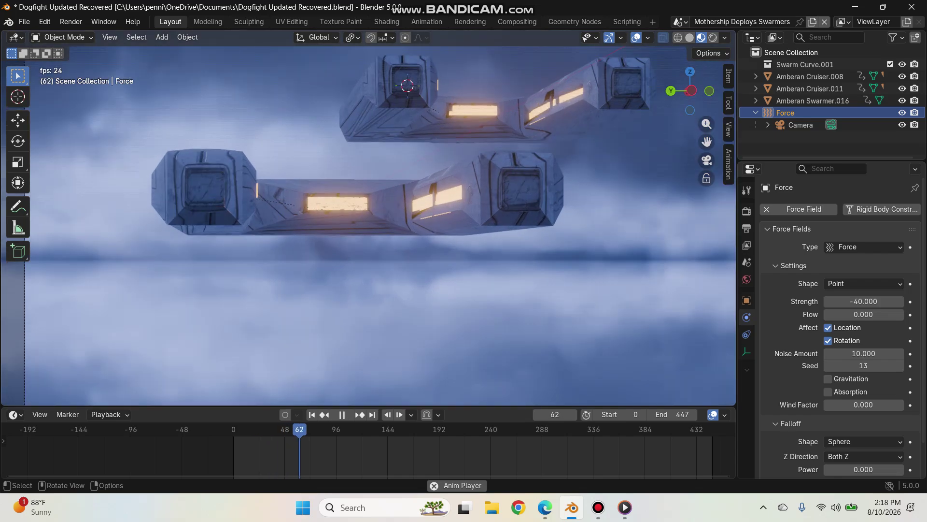
pyautogui.click(358, 265)
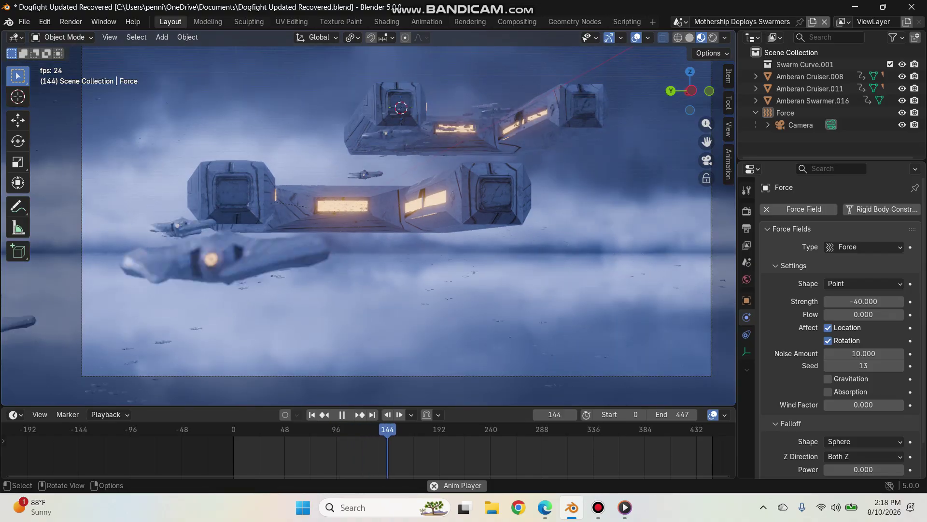
# - Examine how the swarmers move around the force field from outside the camera view during playback
pyautogui.press('KP_0')
pyautogui.scroll(-5, 368, 225)
pyautogui.scroll(3, 368, 225)
pyautogui.moveTo(368, 225); pyautogui.dragTo(395, 168, button='middle')
pyautogui.scroll(-3, 374, 211)
pyautogui.scroll(-2, 396, 169)
pyautogui.scroll(2, 395, 169)
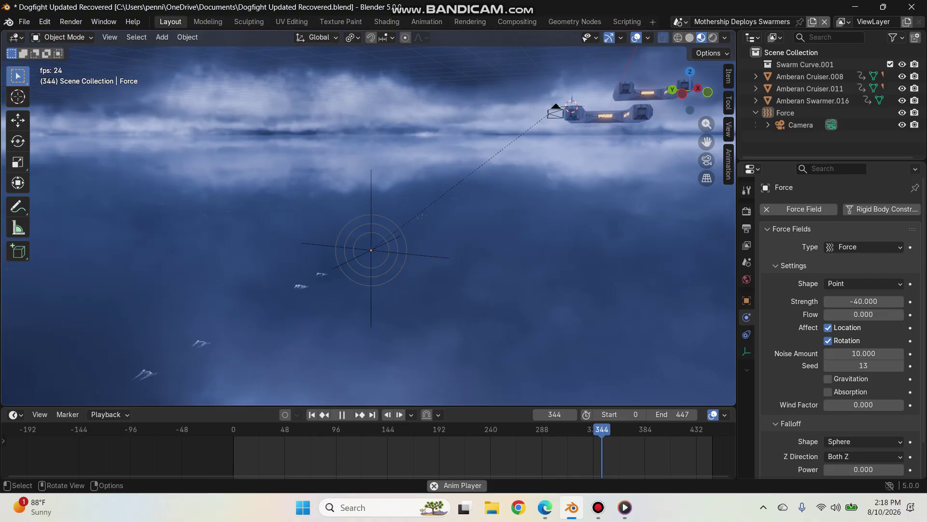
# - Pause the animation at frame 356 and examine the spread-out swarm from close up
pyautogui.scroll(-7, 395, 169)
pyautogui.moveTo(395, 168); pyautogui.dragTo(568, 234, button='middle')
pyautogui.keyDown('shift'); pyautogui.moveTo(388, 242); pyautogui.dragTo(631, 237, button='middle'); pyautogui.keyUp('shift')
pyautogui.scroll(3, 631, 237)
pyautogui.keyDown('shift'); pyautogui.moveTo(483, 251); pyautogui.dragTo(521, 212, button='middle'); pyautogui.keyUp('shift')
pyautogui.scroll(4, 522, 213)
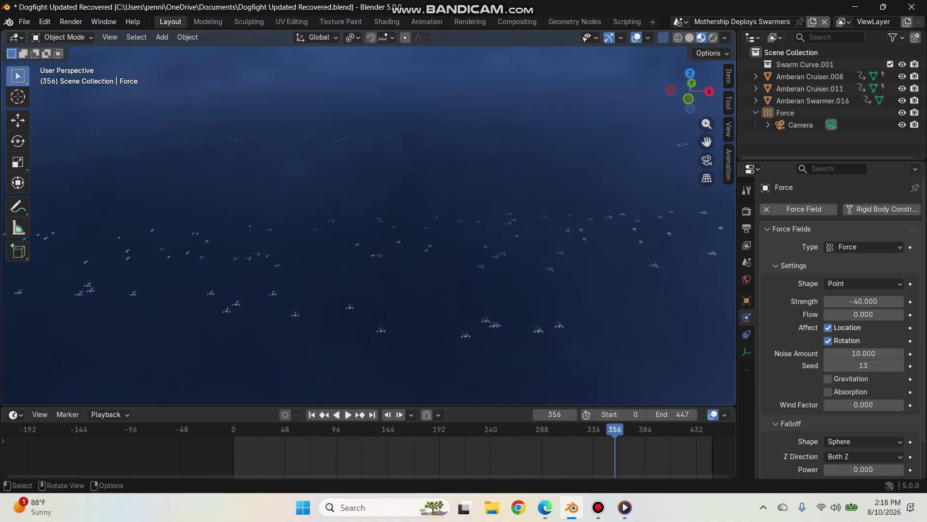
# - Advance the animation to frame 399, check the swarm from a distance, and return to the camera view
pyautogui.scroll(-7, 368, 226)
pyautogui.keyDown('shift'); pyautogui.moveTo(532, 232); pyautogui.dragTo(386, 212, button='middle'); pyautogui.keyUp('shift')
pyautogui.press('space')
pyautogui.scroll(-4, 368, 226)
pyautogui.keyDown('shift'); pyautogui.moveTo(456, 211); pyautogui.dragTo(337, 221, button='middle'); pyautogui.keyUp('shift')
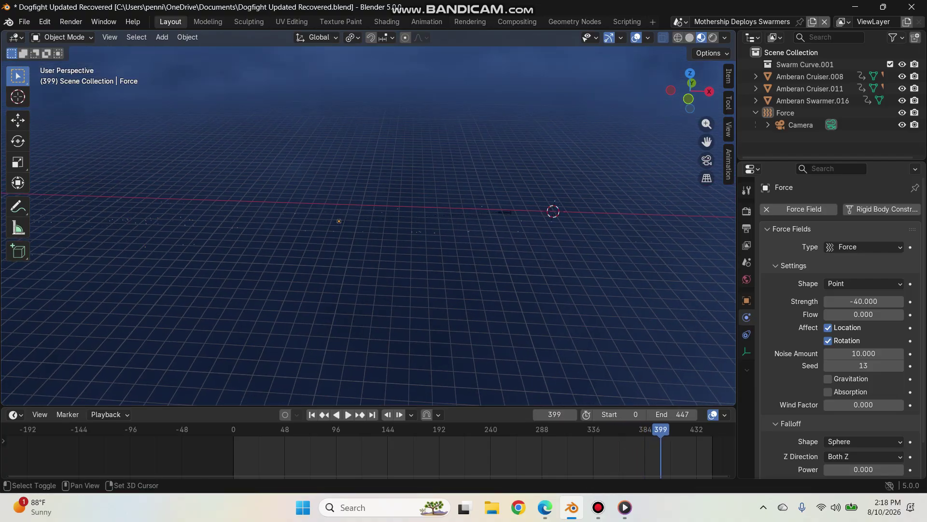
pyautogui.keyDown('shift'); pyautogui.moveTo(455, 211); pyautogui.dragTo(332, 226, button='middle'); pyautogui.keyUp('shift')
pyautogui.press('KP_0')
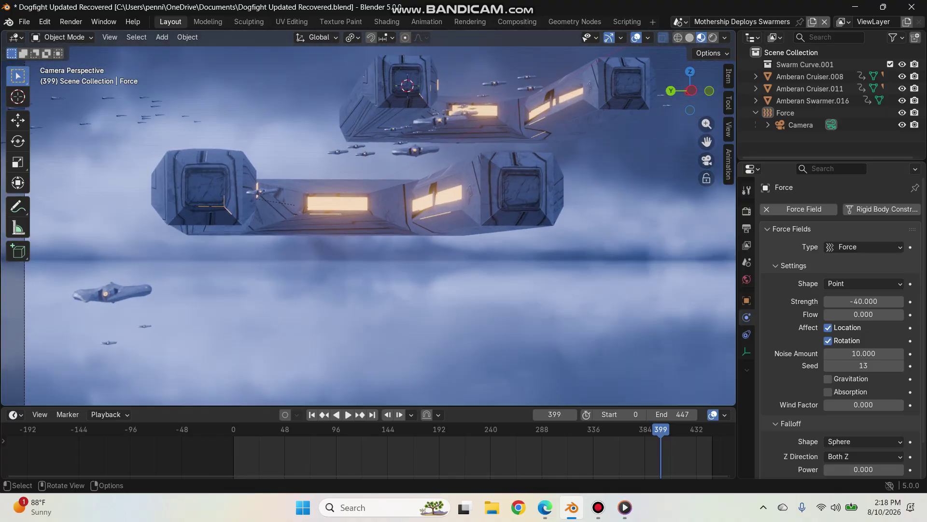
# - Locate the two cruisers in the scene and select the glowing window emitter Amberan Cruiser.007
pyautogui.scroll(-1, 368, 226)
pyautogui.moveTo(368, 226); pyautogui.dragTo(299, 244, button='middle')
pyautogui.scroll(-5, 368, 226)
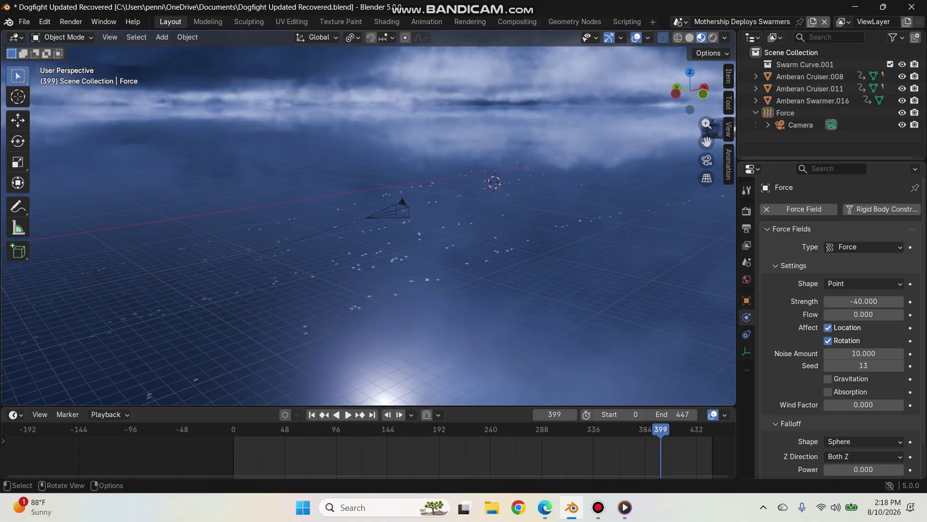
pyautogui.scroll(-4, 368, 226)
pyautogui.keyDown('shift'); pyautogui.moveTo(368, 226); pyautogui.dragTo(208, 277, button='middle'); pyautogui.keyUp('shift')
pyautogui.scroll(3, 368, 226)
pyautogui.scroll(-4, 368, 226)
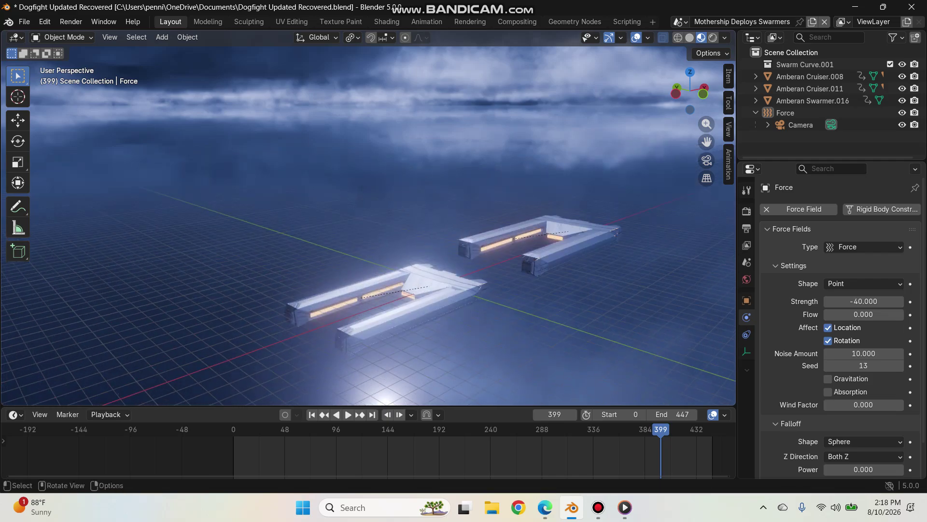
pyautogui.scroll(-3, 368, 226)
pyautogui.moveTo(368, 226); pyautogui.dragTo(512, 246, button='middle')
pyautogui.scroll(8, 368, 226)
pyautogui.keyDown('shift'); pyautogui.moveTo(387, 289); pyautogui.dragTo(284, 130, button='middle'); pyautogui.keyUp('shift')
pyautogui.click(348, 176)
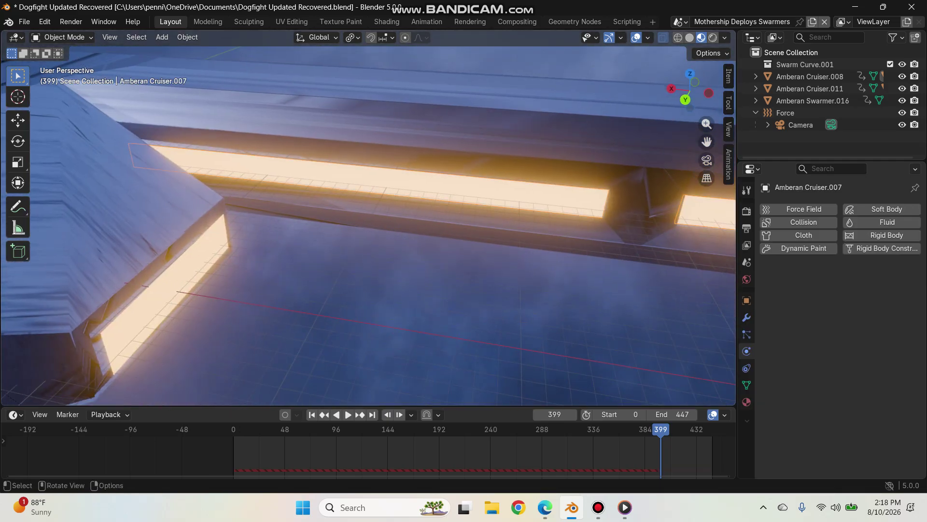
# - Examine the window emitter's mesh on the cruiser's inner side in the Modeling workspace
pyautogui.scroll(-5, 368, 226)
pyautogui.moveTo(368, 226); pyautogui.dragTo(387, 290, button='middle')
pyautogui.scroll(6, 368, 226)
pyautogui.click(208, 22)
pyautogui.scroll(-6, 382, 261)
pyautogui.scroll(7, 382, 260)
pyautogui.scroll(5, 382, 261)
pyautogui.scroll(-5, 382, 260)
pyautogui.scroll(4, 382, 260)
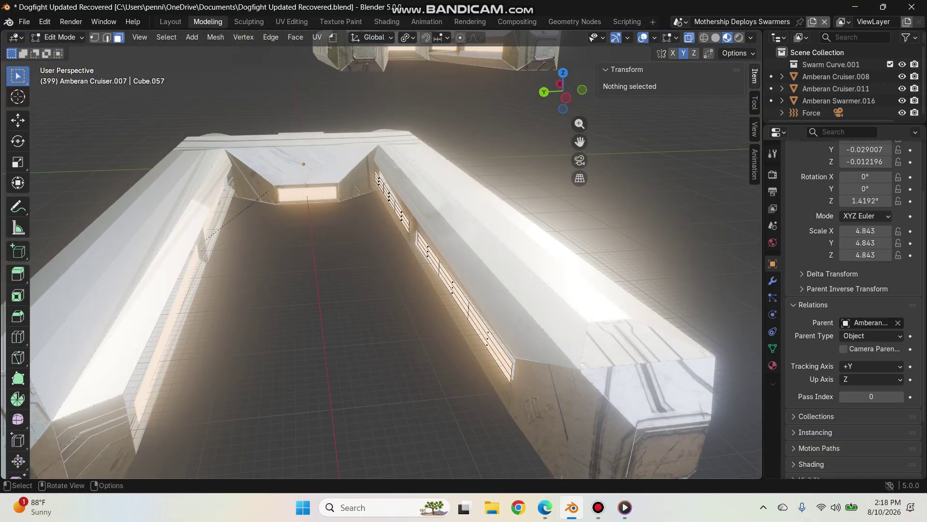
# - Return to the Layout workspace and select the opposite glowing window mesh, Amberan Cruiser.009
pyautogui.click(170, 22)
pyautogui.scroll(-2, 367, 218)
pyautogui.moveTo(367, 217); pyautogui.dragTo(338, 227, button='middle')
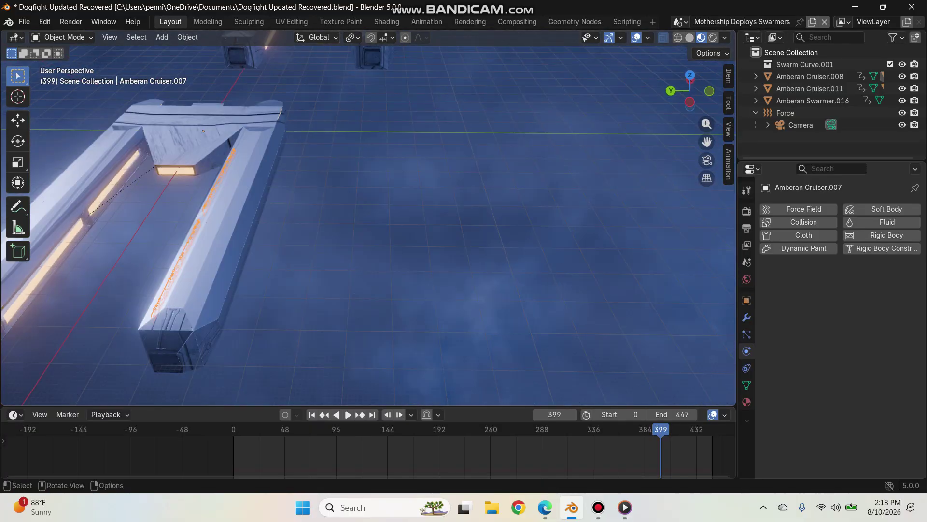
pyautogui.keyDown('shift'); pyautogui.moveTo(231, 218); pyautogui.dragTo(449, 217, button='middle'); pyautogui.keyUp('shift')
pyautogui.scroll(5, 369, 217)
pyautogui.moveTo(368, 218); pyautogui.dragTo(427, 189, button='middle')
pyautogui.scroll(-5, 369, 217)
pyautogui.moveTo(369, 217); pyautogui.dragTo(364, 202, button='middle')
pyautogui.scroll(6, 369, 218)
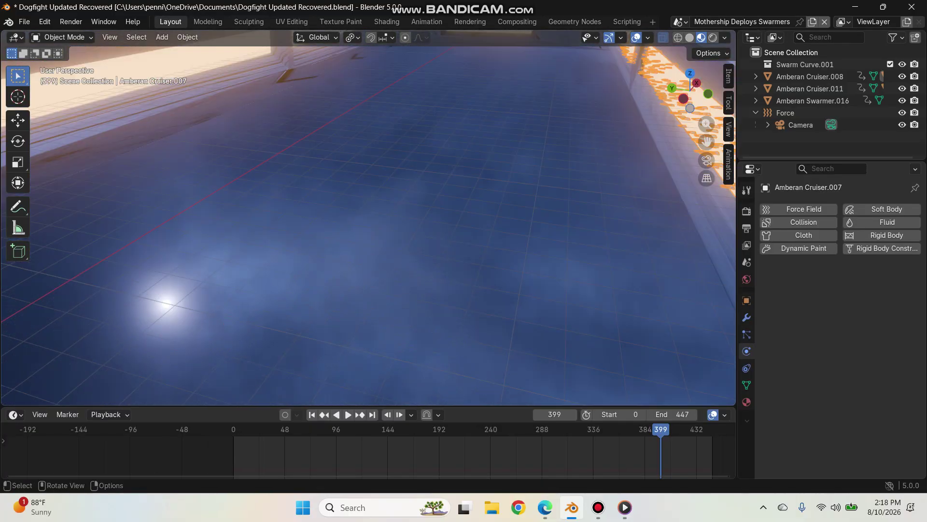
pyautogui.scroll(-2, 368, 217)
pyautogui.click(217, 150)
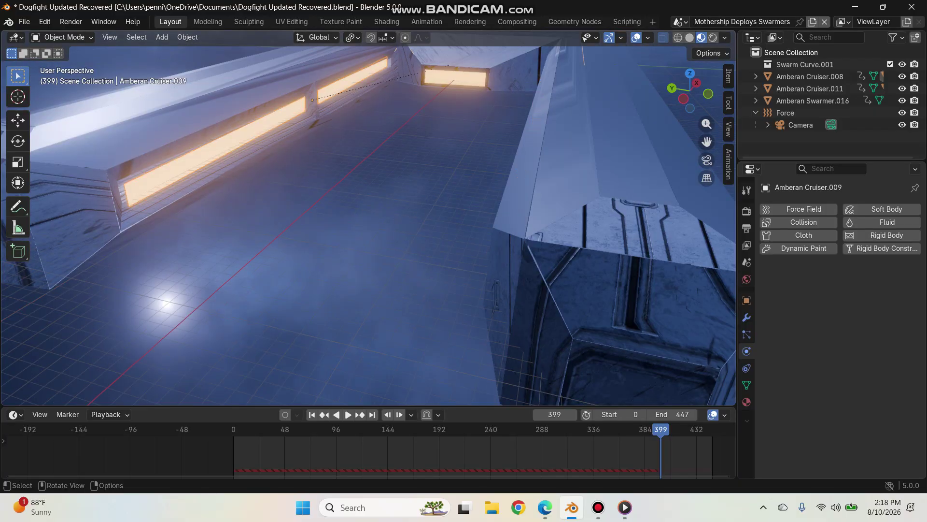
pyautogui.scroll(-3, 369, 217)
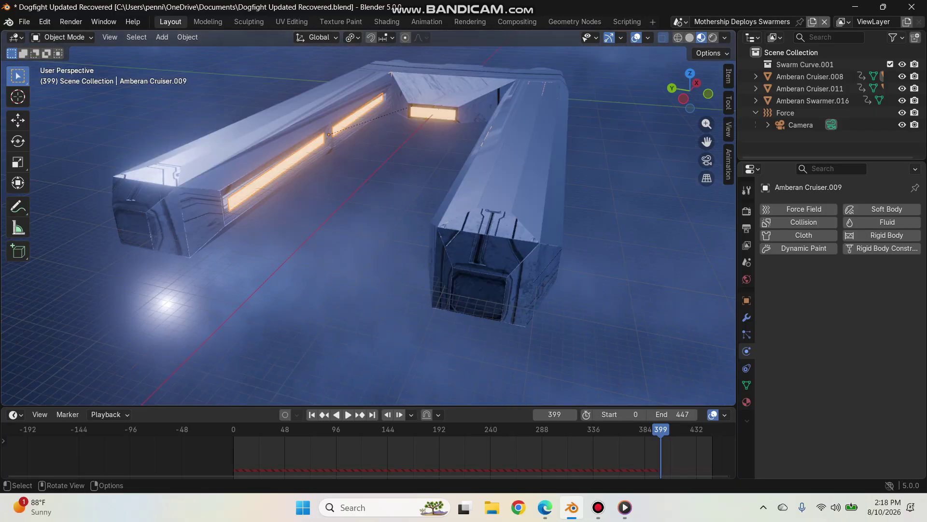
# - Review the emission, velocity and rotation settings of the particle system on Amberan Cruiser.007
pyautogui.moveTo(369, 217); pyautogui.dragTo(310, 235, button='middle')
pyautogui.click(747, 334)
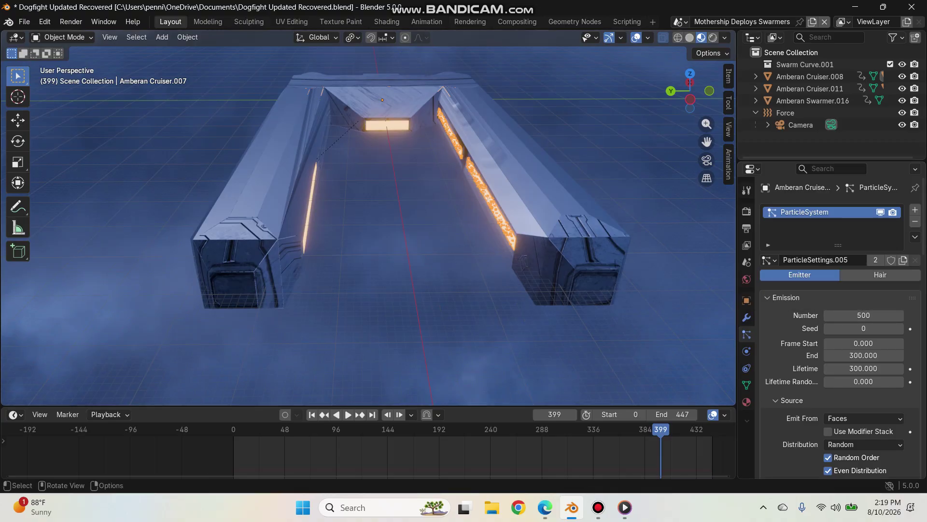
pyautogui.scroll(-8, 840, 329)
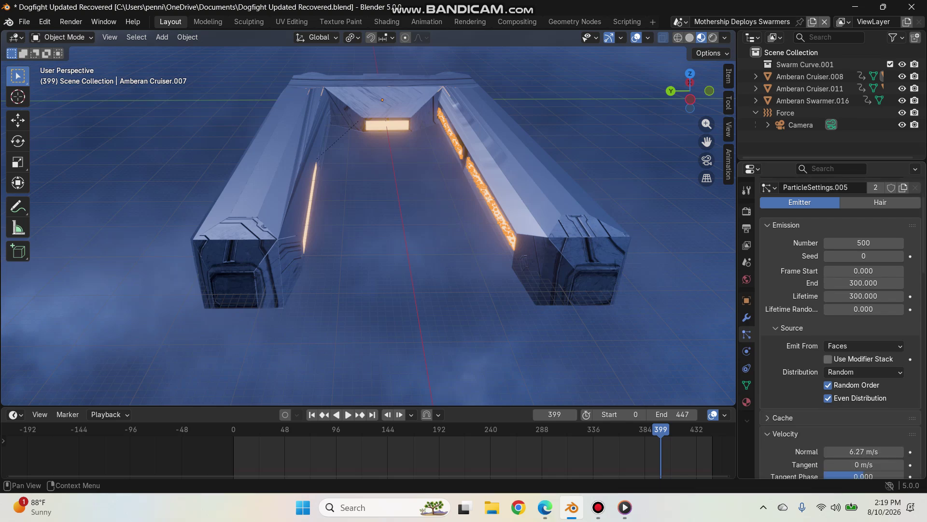
pyautogui.scroll(-5, 841, 329)
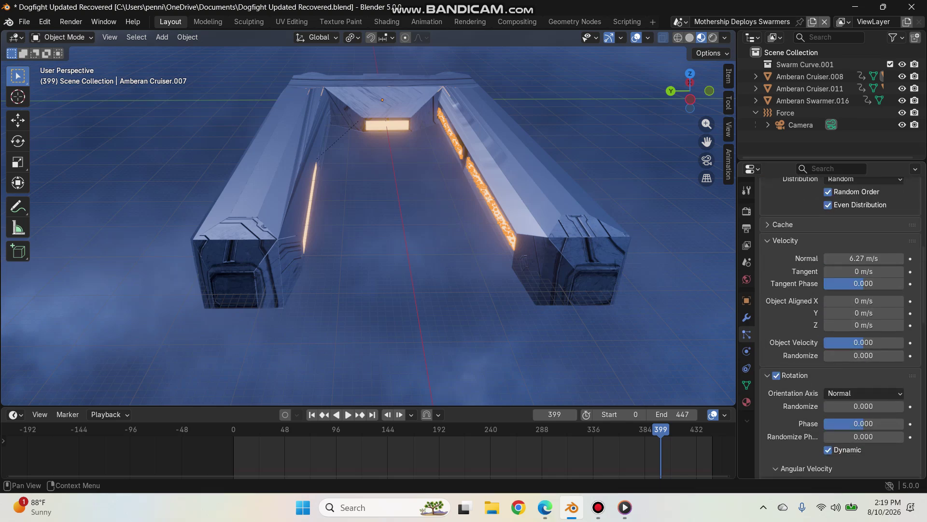
pyautogui.scroll(-3, 840, 328)
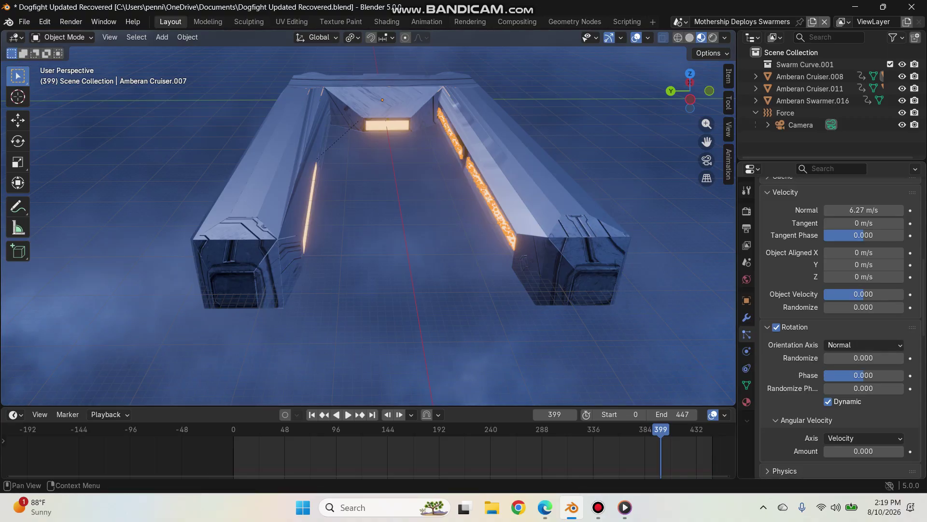
# - Select Amberan Swarmer.016 and display its object properties
pyautogui.click(812, 101)
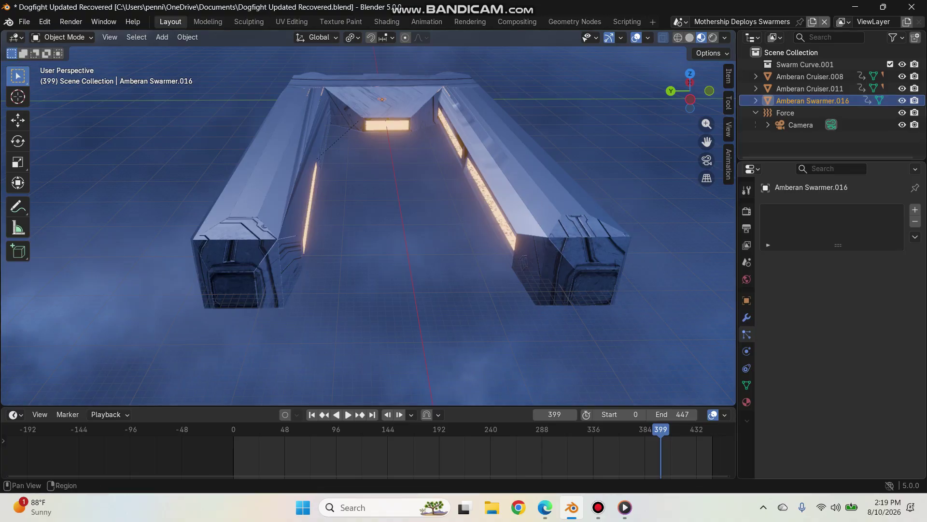
pyautogui.click(747, 300)
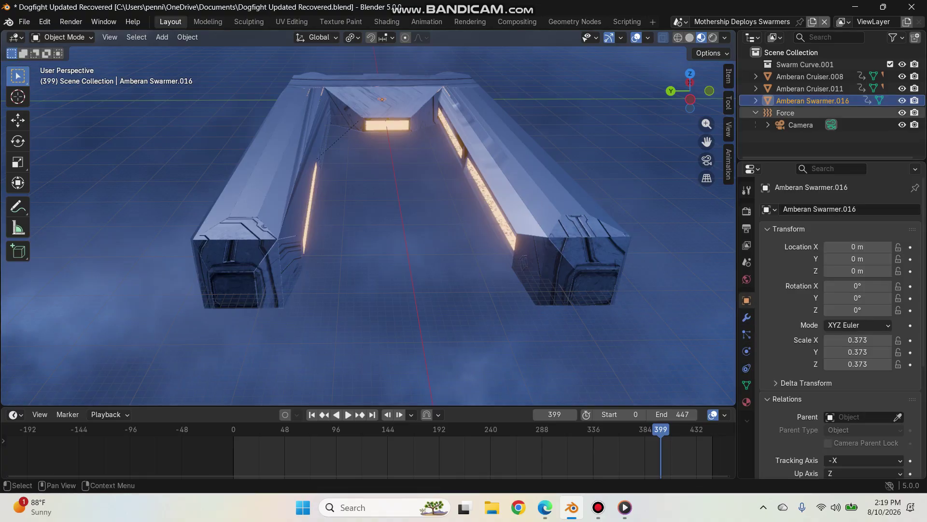
# - Hide the Amberan Cruiser.008 hull in the viewport and select the Amberan Swarmer.016 ship inside it
pyautogui.click(524, 174)
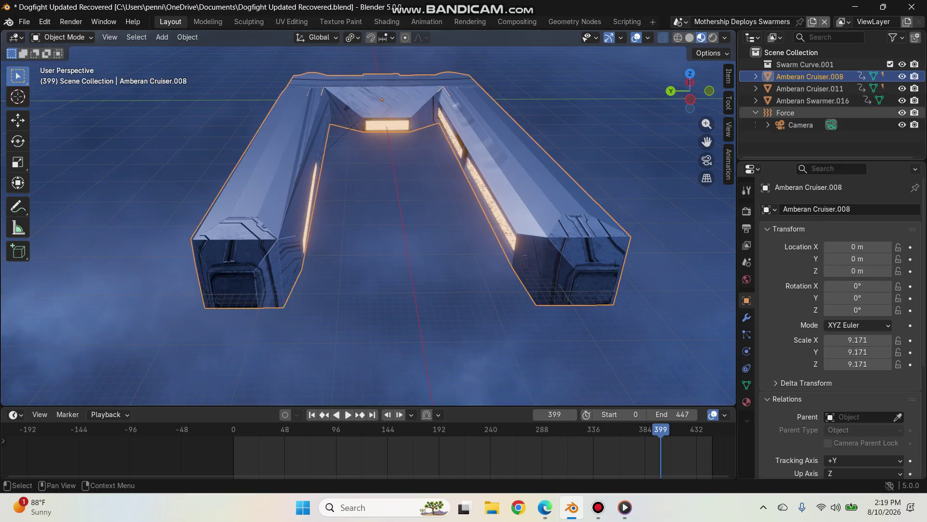
pyautogui.click(903, 76)
pyautogui.moveTo(367, 218); pyautogui.dragTo(431, 164, button='middle')
pyautogui.scroll(9, 368, 217)
pyautogui.keyDown('shift'); pyautogui.moveTo(497, 213); pyautogui.dragTo(604, 179, button='middle'); pyautogui.keyUp('shift')
pyautogui.scroll(7, 381, 239)
pyautogui.scroll(-5, 381, 238)
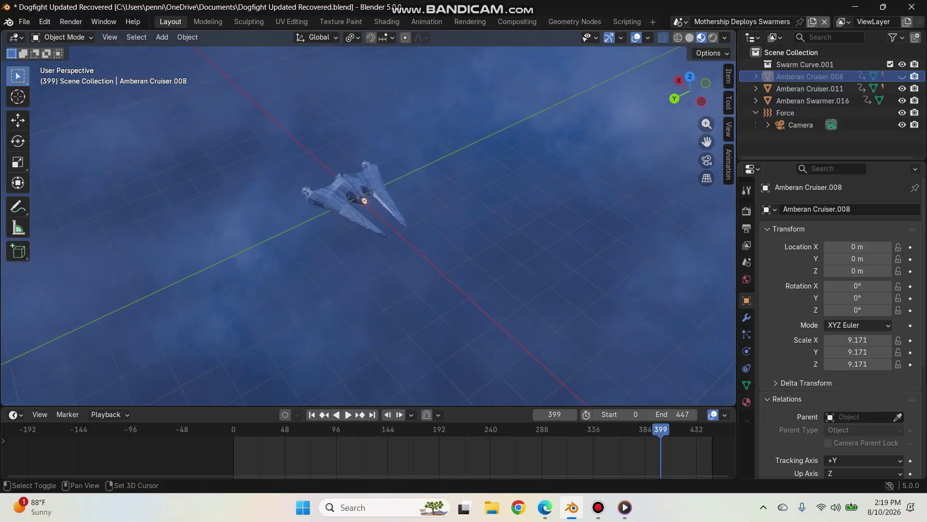
pyautogui.click(359, 194)
pyautogui.scroll(4, 358, 194)
pyautogui.keyDown('shift'); pyautogui.moveTo(358, 194); pyautogui.dragTo(382, 236, button='middle'); pyautogui.keyUp('shift')
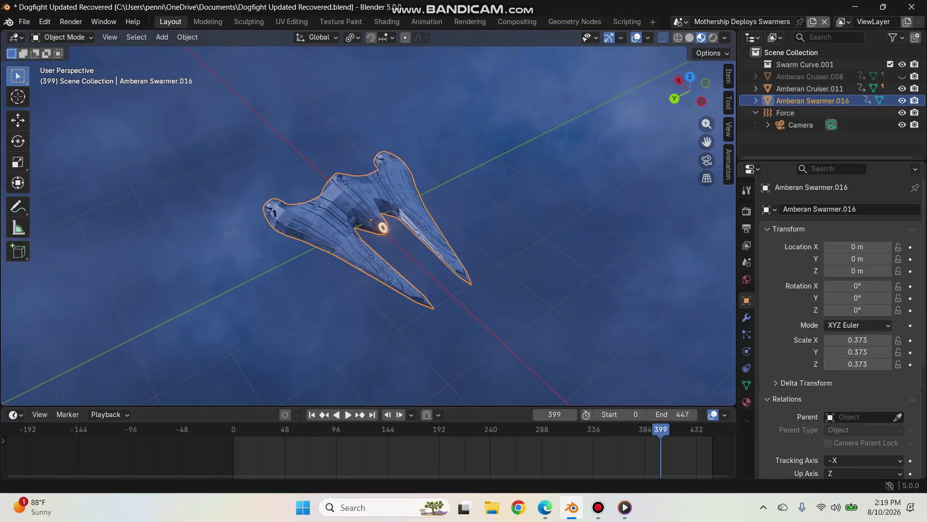
# - Examine the swarmer's mesh and its orientation along the axes from several angles in the Modeling workspace
pyautogui.click(208, 22)
pyautogui.moveTo(290, 213); pyautogui.dragTo(398, 230, button='middle')
pyautogui.keyDown('shift'); pyautogui.moveTo(338, 231); pyautogui.dragTo(279, 345, button='middle'); pyautogui.keyUp('shift')
pyautogui.scroll(10, 495, 223)
pyautogui.scroll(5, 162, 303)
pyautogui.moveTo(377, 251); pyautogui.dragTo(253, 270, button='middle')
pyautogui.keyDown('shift'); pyautogui.moveTo(338, 289); pyautogui.dragTo(312, 214, button='middle'); pyautogui.keyUp('shift')
pyautogui.scroll(-3, 367, 232)
pyautogui.moveTo(367, 232); pyautogui.dragTo(536, 307, button='middle')
pyautogui.scroll(3, 387, 196)
pyautogui.scroll(4, 428, 307)
pyautogui.scroll(-4, 536, 307)
pyautogui.keyDown('shift'); pyautogui.moveTo(338, 310); pyautogui.dragTo(381, 247, button='middle'); pyautogui.keyUp('shift')
pyautogui.scroll(4, 432, 262)
pyautogui.scroll(-2, 323, 281)
pyautogui.scroll(-2, 324, 282)
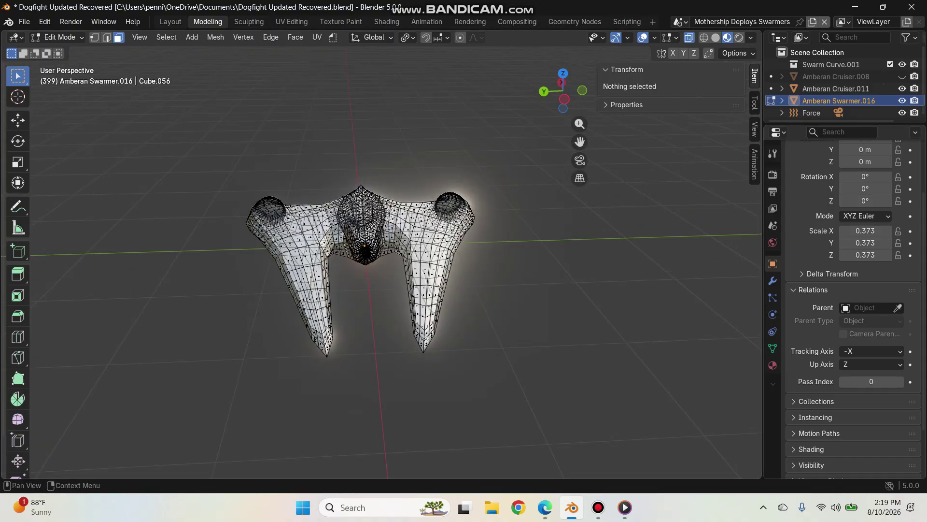
pyautogui.moveTo(368, 270); pyautogui.dragTo(377, 227, button='middle')
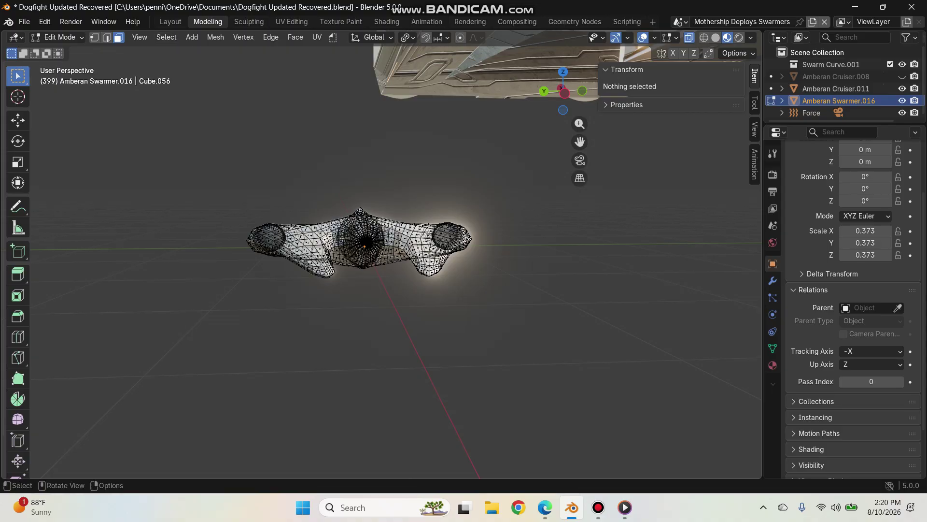
pyautogui.moveTo(563, 92); pyautogui.dragTo(555, 73)
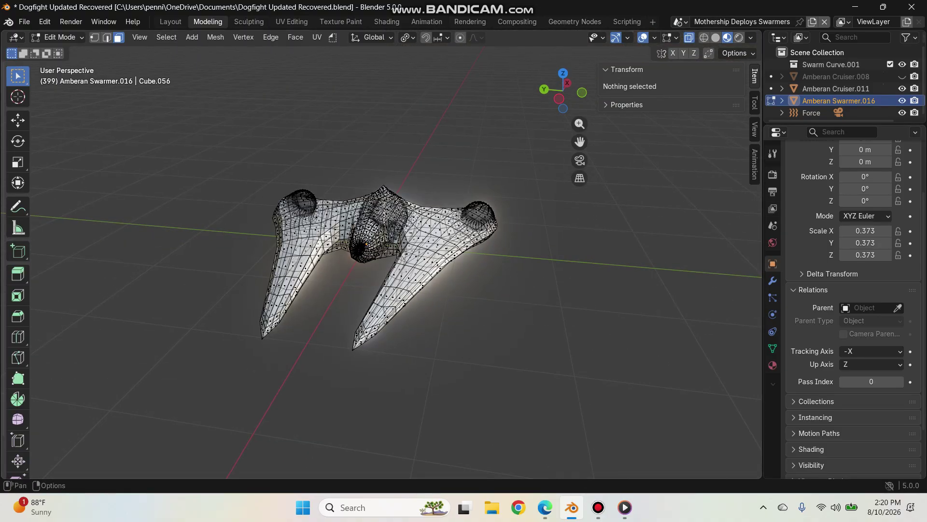
# - Return to the Layout workspace and play the animation through the camera with the cruiser hull hidden
pyautogui.hotkey('ctrl', 'pageup')
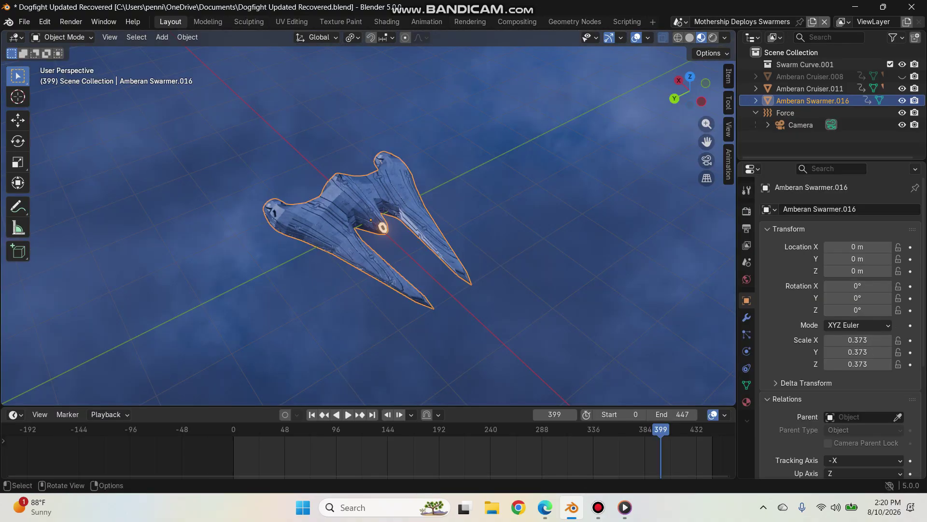
pyautogui.click(707, 160)
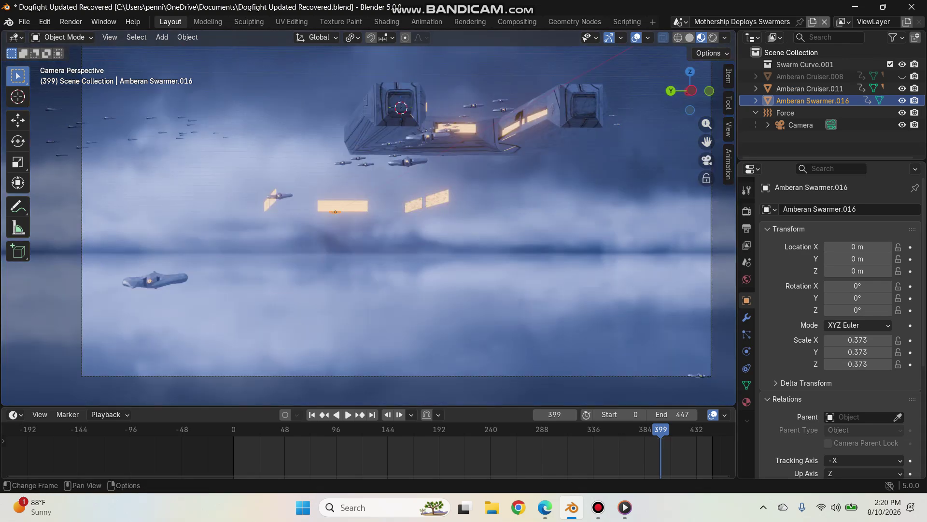
pyautogui.press('space')
pyautogui.press('space')
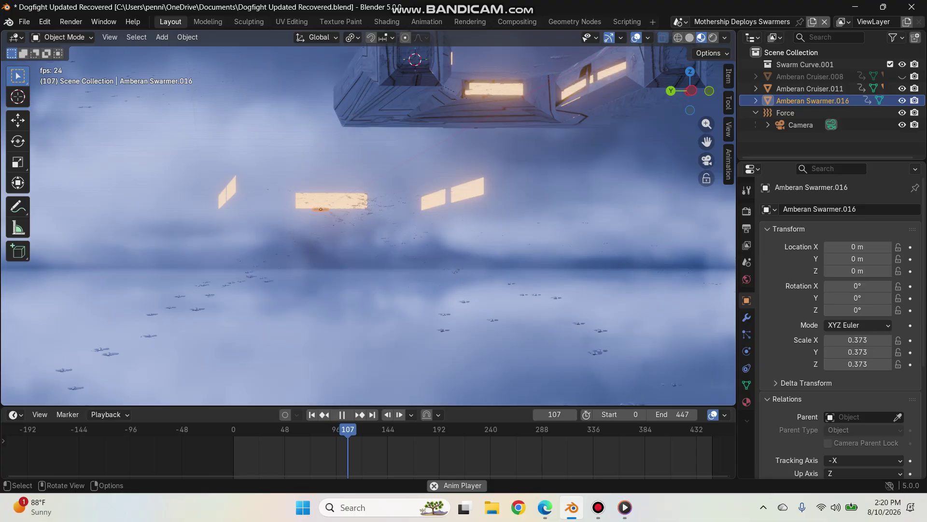
# - Stop the playback, try +X as the swarmer's tracking axis and check which way the particle ships face
pyautogui.press('space')
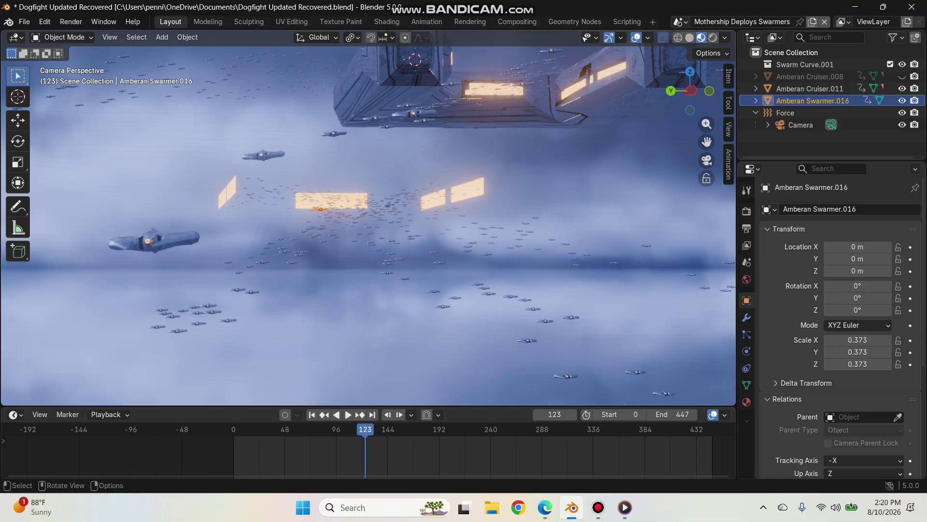
pyautogui.scroll(-2, 865, 412)
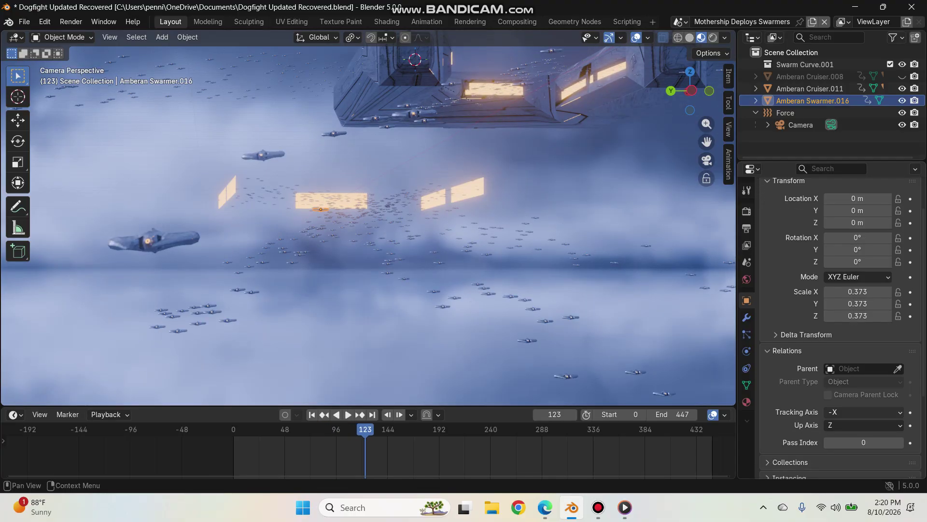
pyautogui.click(864, 412)
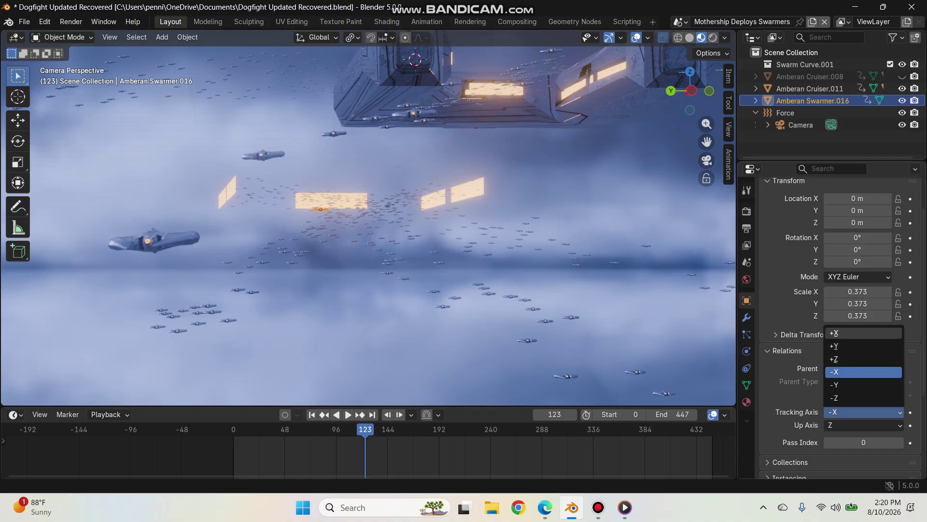
pyautogui.click(841, 333)
pyautogui.scroll(5, 368, 217)
pyautogui.scroll(5, 369, 218)
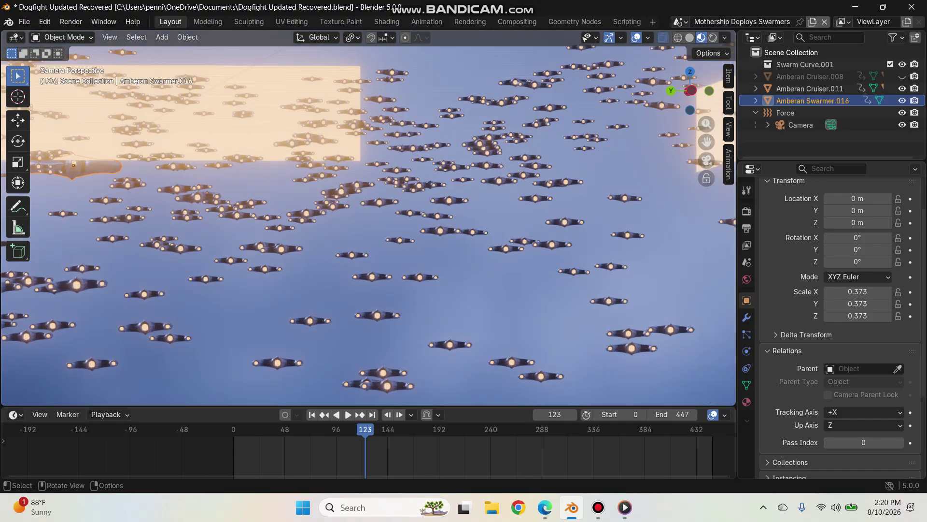
pyautogui.scroll(-7, 368, 218)
pyautogui.scroll(9, 368, 218)
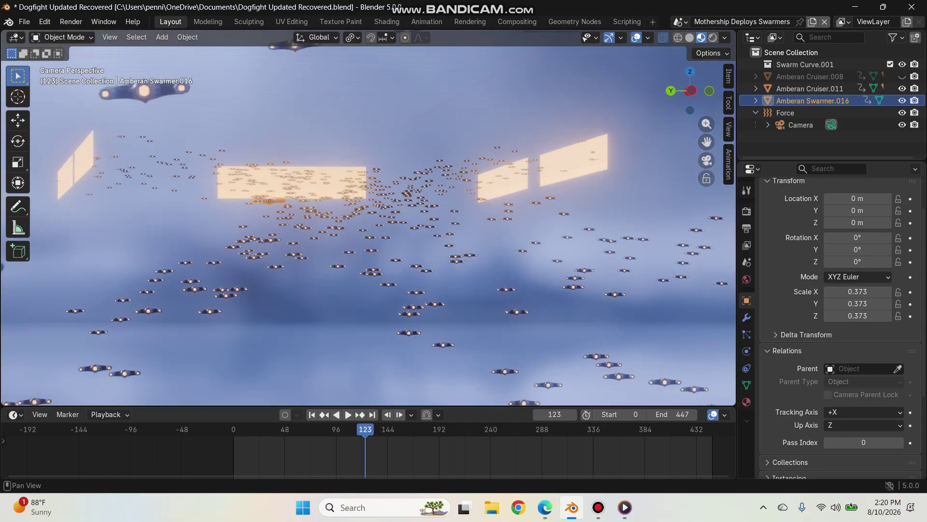
# - Try +Y as the swarmer's tracking axis, check the ships' orientation and set the axis back to -X
pyautogui.click(864, 412)
pyautogui.click(865, 346)
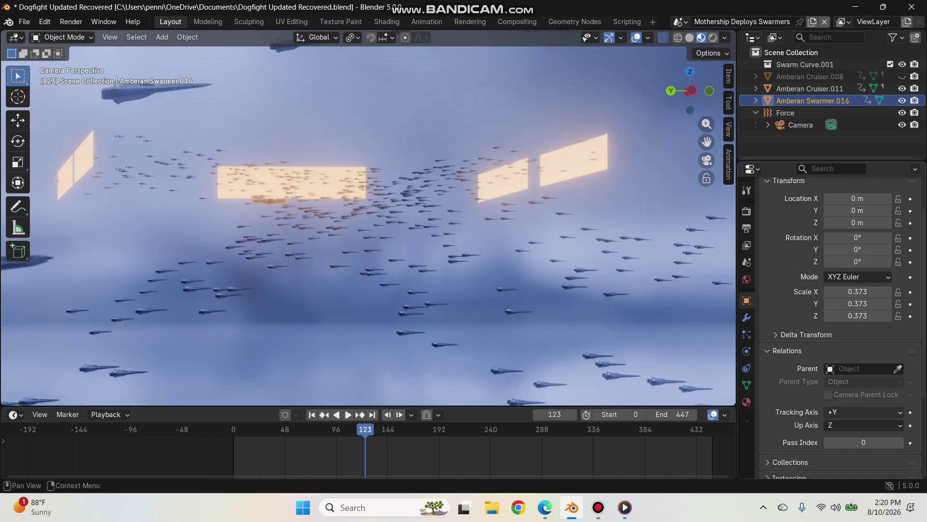
pyautogui.click(864, 412)
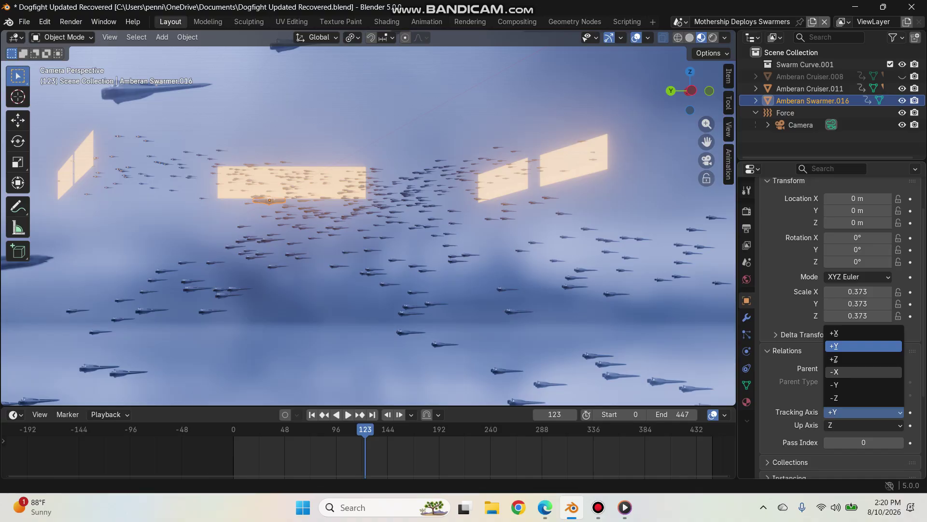
pyautogui.click(850, 372)
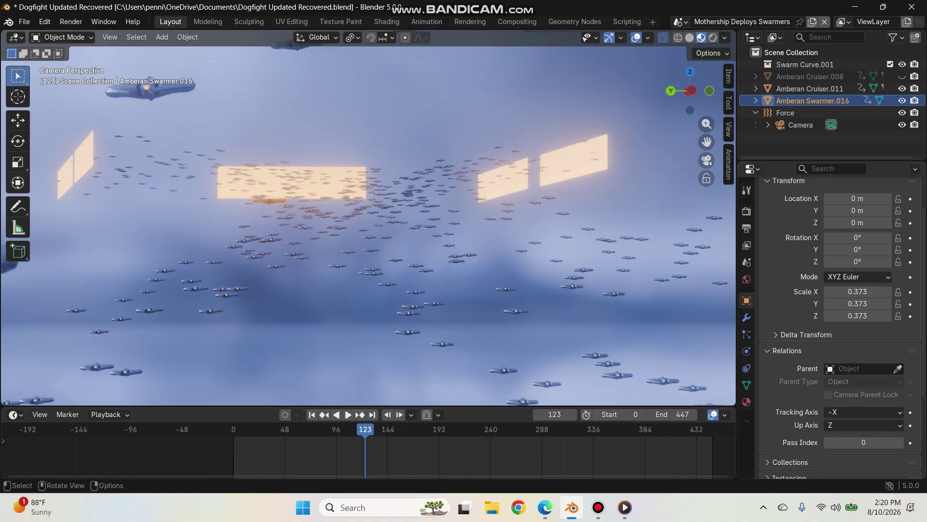
pyautogui.scroll(-8, 368, 217)
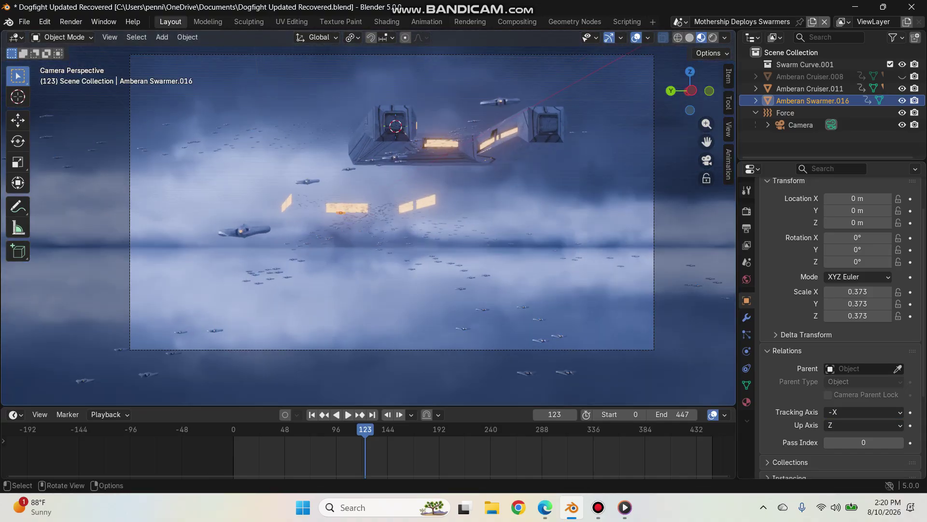
pyautogui.scroll(3, 368, 217)
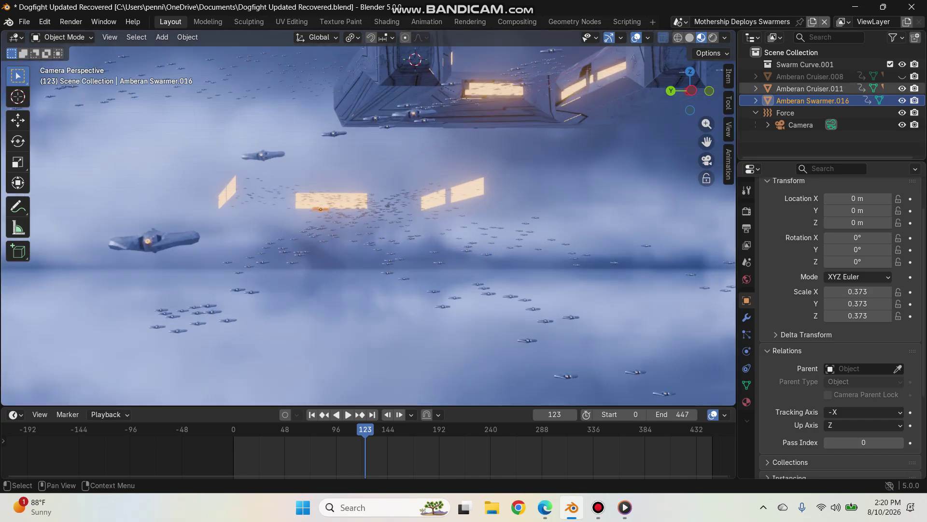
# - Show the Amberan Cruiser.008 hull again and play the animation through the camera from before frame 0
pyautogui.click(902, 76)
pyautogui.moveTo(365, 430); pyautogui.dragTo(218, 430)
pyautogui.press('space')
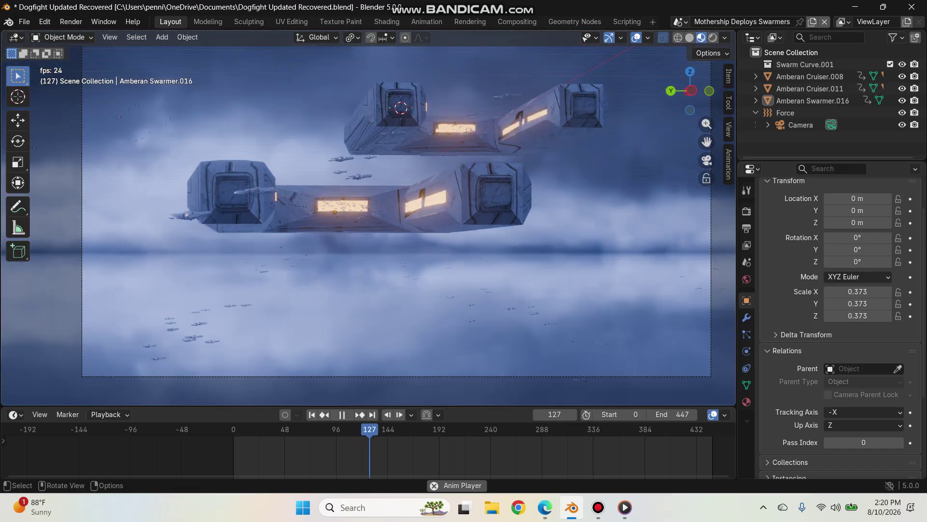
pyautogui.scroll(3, 369, 218)
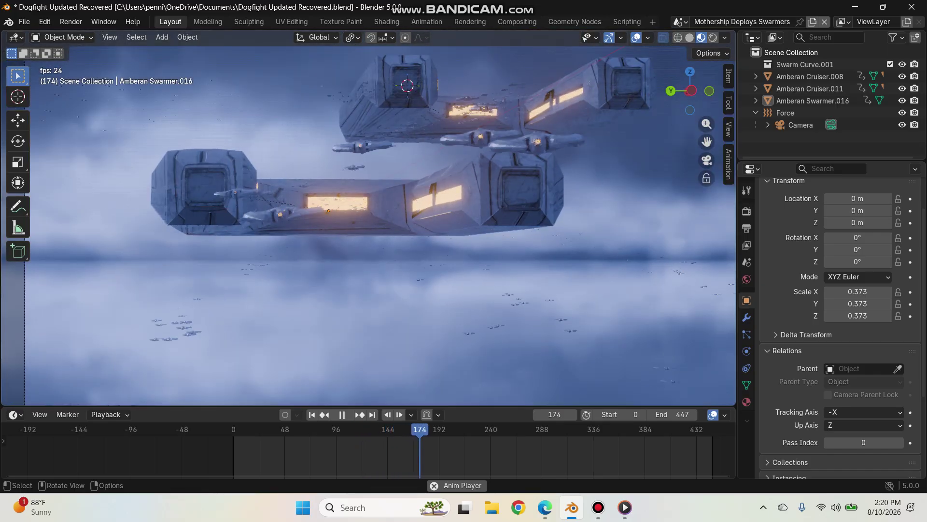
pyautogui.press('space')
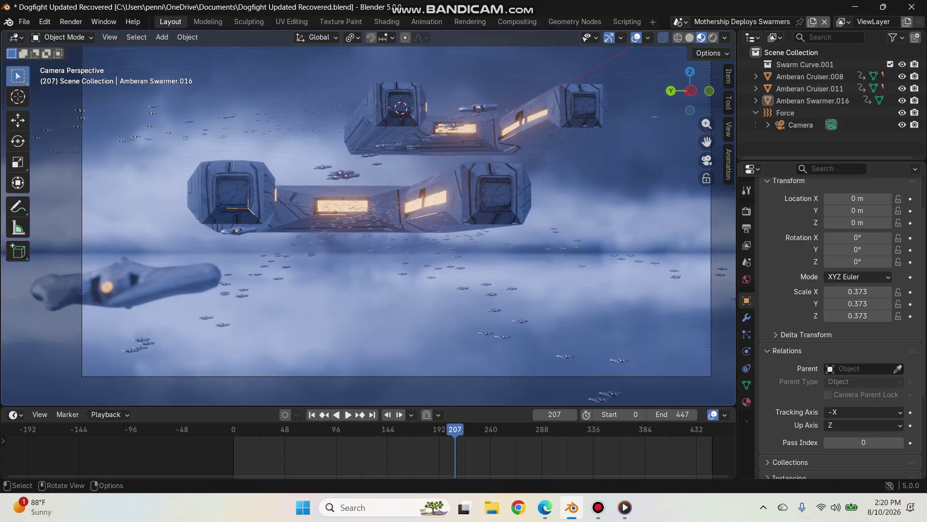
# - Examine both cruisers from outside the camera and return to the camera view
pyautogui.press('KP_0')
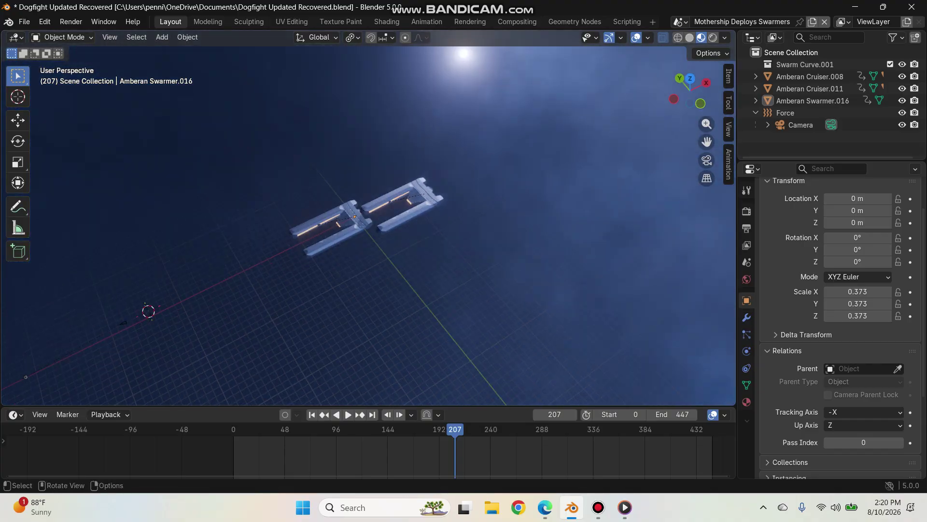
pyautogui.scroll(2, 369, 226)
pyautogui.keyDown('shift'); pyautogui.moveTo(309, 251); pyautogui.dragTo(546, 166, button='middle'); pyautogui.keyUp('shift')
pyautogui.moveTo(368, 251)
pyautogui.mouseDown(button='middle')
pyautogui.moveTo(448, 199)
pyautogui.moveTo(372, 239)
pyautogui.mouseUp(button='middle')
pyautogui.press('KP_0')
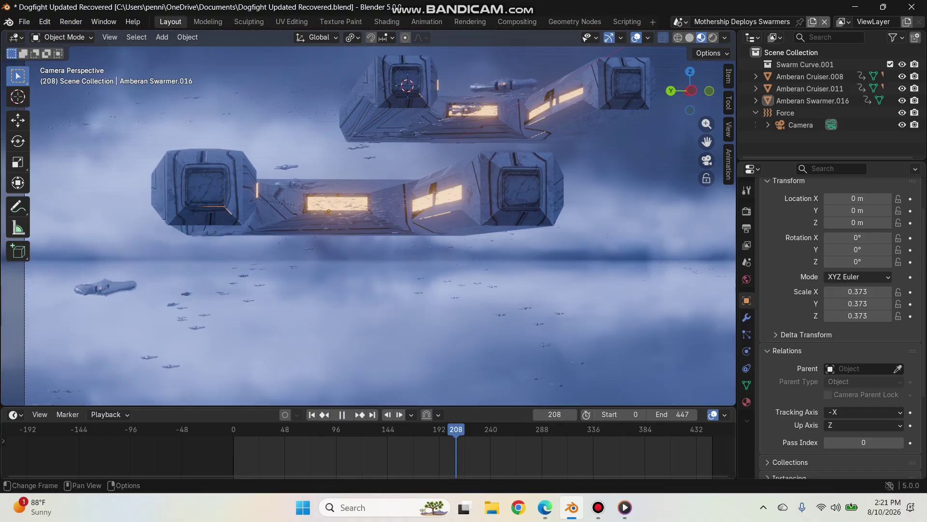
# - Replay the swarm animation from the first frame through the camera and stop it partway
pyautogui.hotkey('shift', 'Left')
pyautogui.press('space')
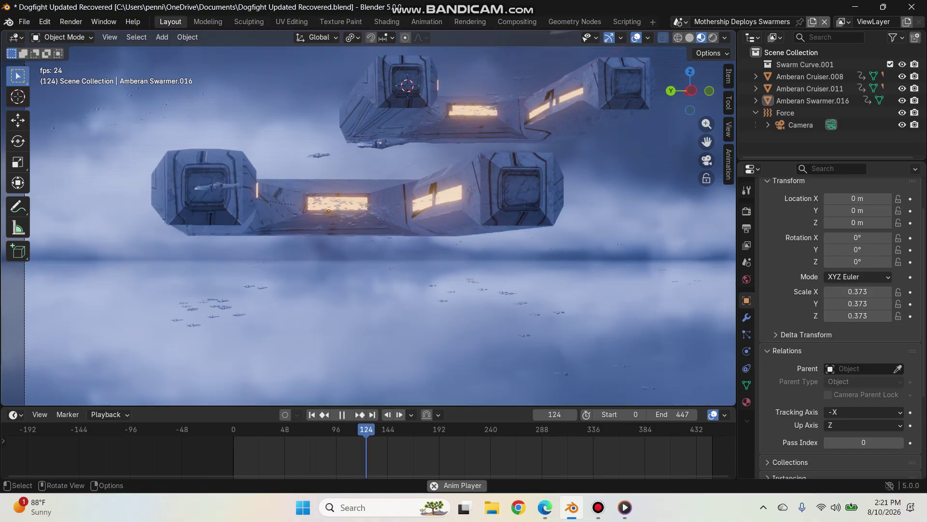
pyautogui.press('space')
# - Examine the deployed swarmers flying around the camera from a free perspective view
pyautogui.scroll(-6, 363, 212)
pyautogui.moveTo(368, 208); pyautogui.dragTo(618, 224, button='middle')
pyautogui.scroll(4, 309, 251)
pyautogui.scroll(3, 372, 241)
pyautogui.scroll(2, 628, 182)
pyautogui.scroll(-5, 613, 232)
pyautogui.scroll(4, 589, 240)
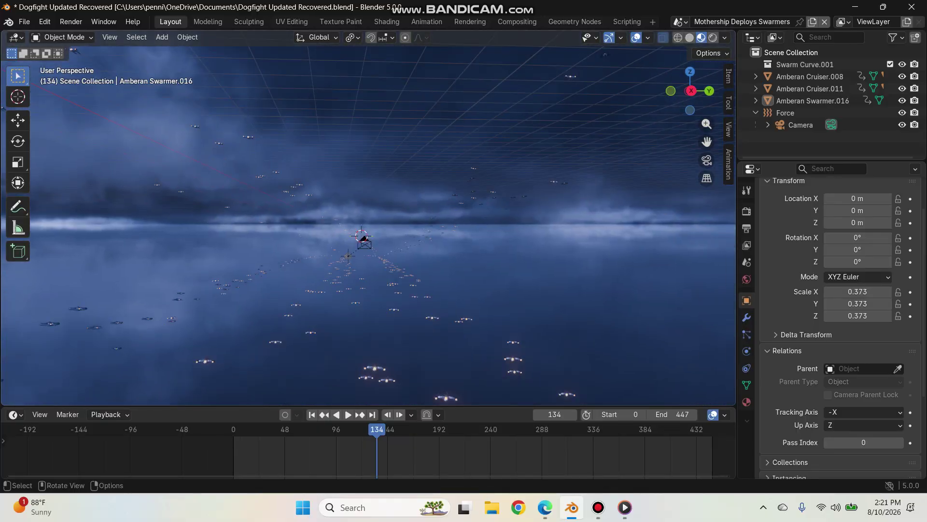
# - Select the Amberan Cruiser.007 emitter, rewind the timeline to frame -12 and return to the camera view
pyautogui.click(513, 359)
pyautogui.moveTo(377, 430); pyautogui.dragTo(220, 430)
pyautogui.moveTo(706, 162); pyautogui.dragTo(653, 161, button='middle')
pyautogui.press('KP_0')
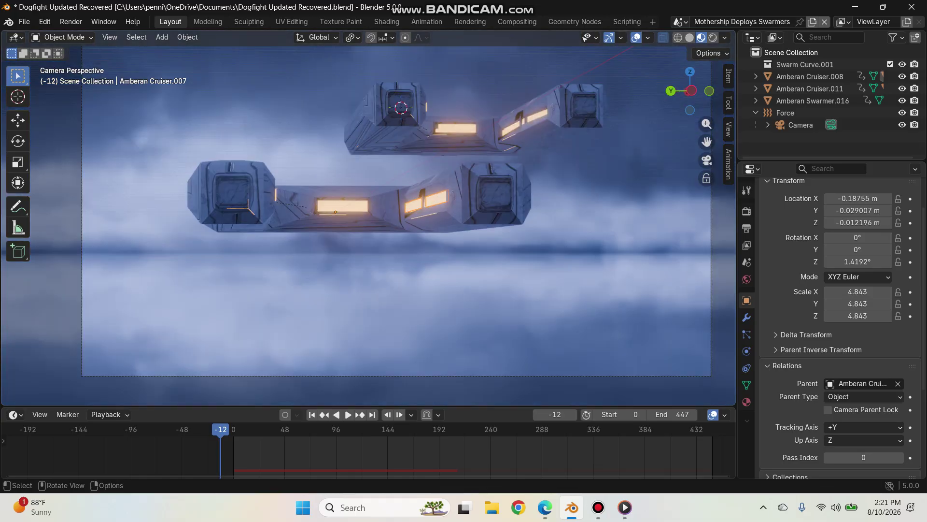
# - Try a particle emission number of 5000 on the Amberan Cruiser.007 emitter and play the animation
pyautogui.click(746, 334)
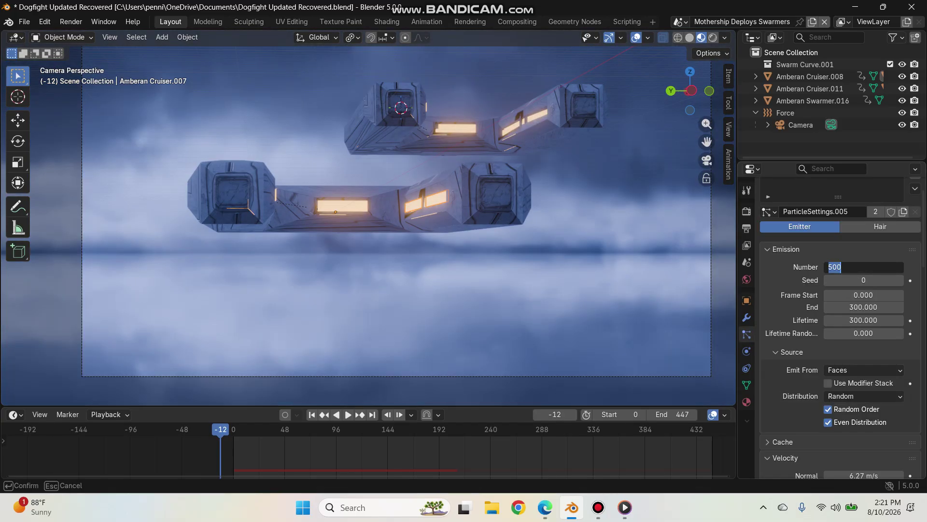
pyautogui.press('Return')
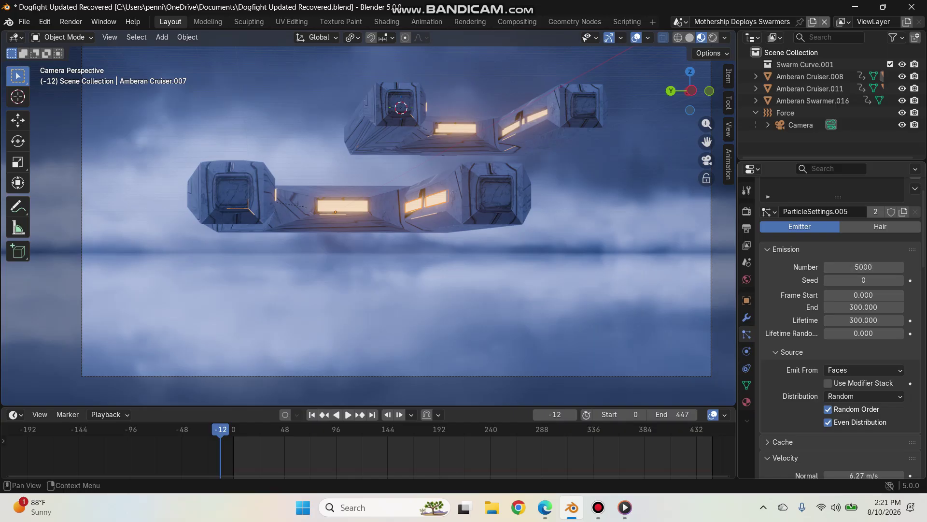
pyautogui.press('space')
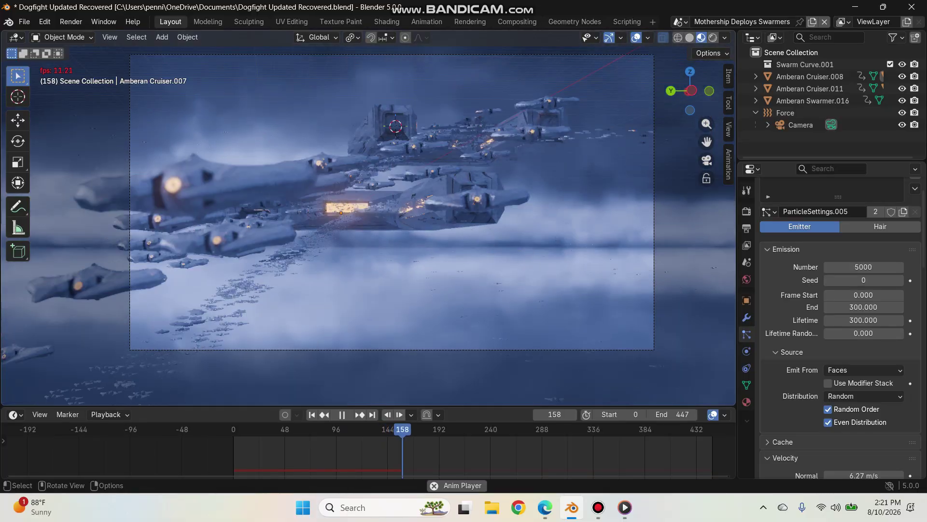
pyautogui.press('space')
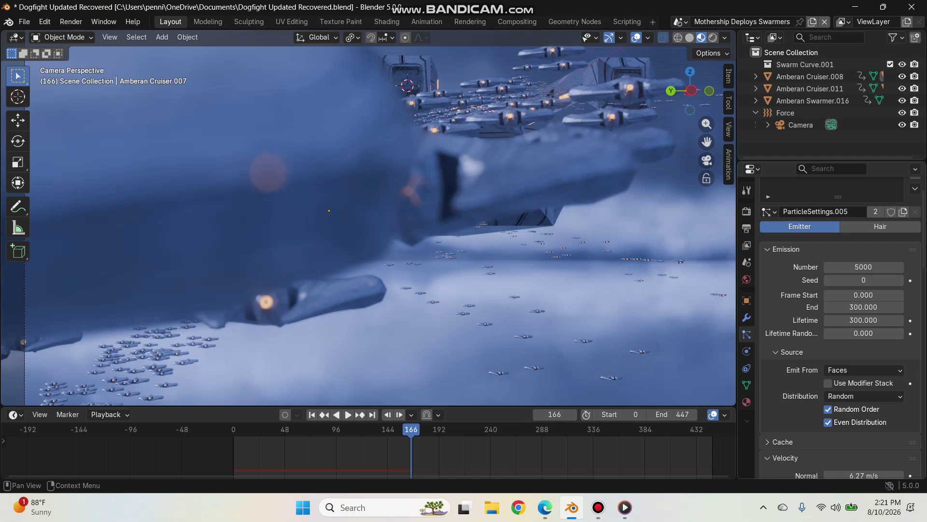
# - Set the emitter's particle number to 500, rewind the timeline to frame -14 and fit the camera view
pyautogui.click(864, 267)
pyautogui.write('500')
pyautogui.press('Return')
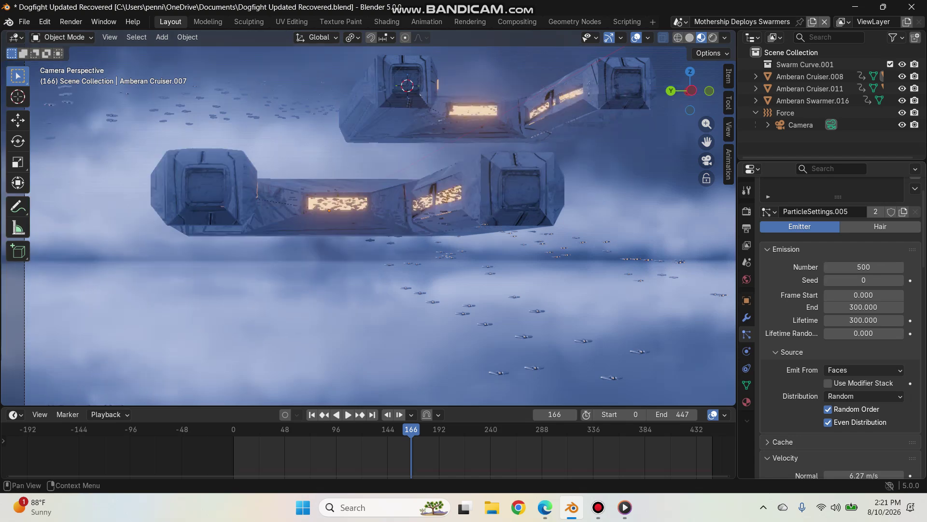
pyautogui.moveTo(411, 450); pyautogui.dragTo(218, 449)
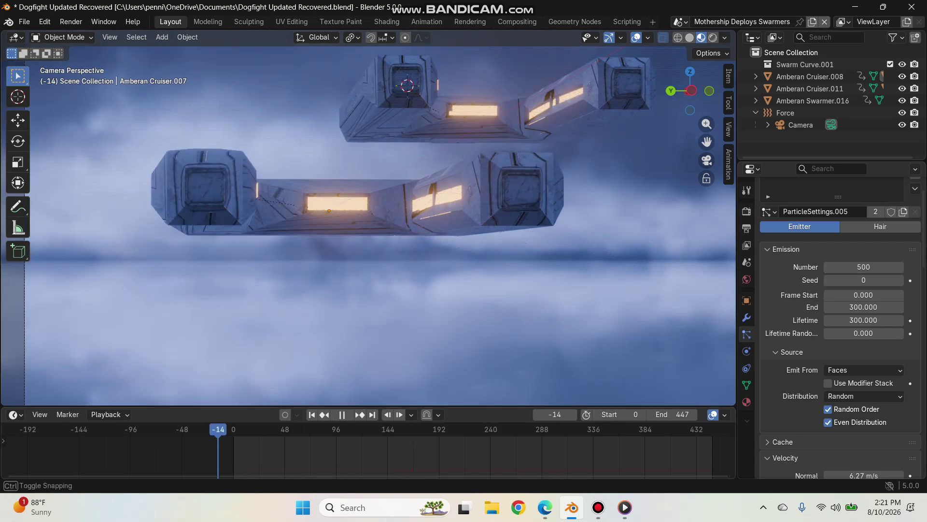
pyautogui.press('Home')
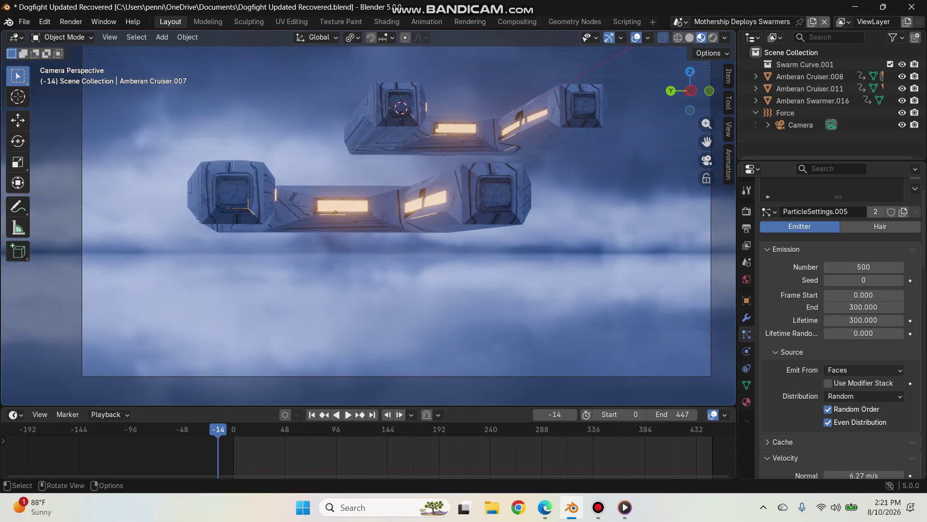